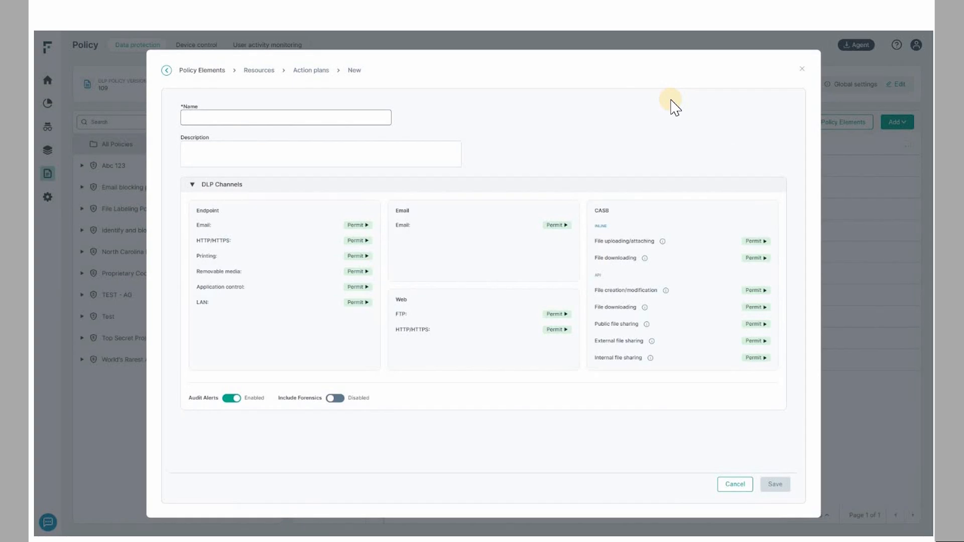
Name the new action plan "Require Confirmation" and describe it as "Action plan to force user to justify why they should move the data.".
left_click(255, 118)
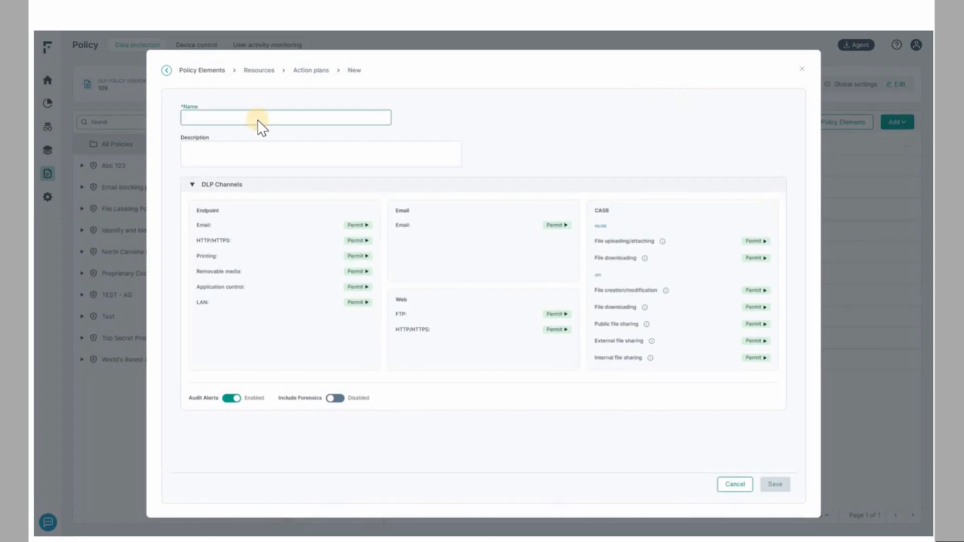
type("Require Confirmation")
left_click(242, 156)
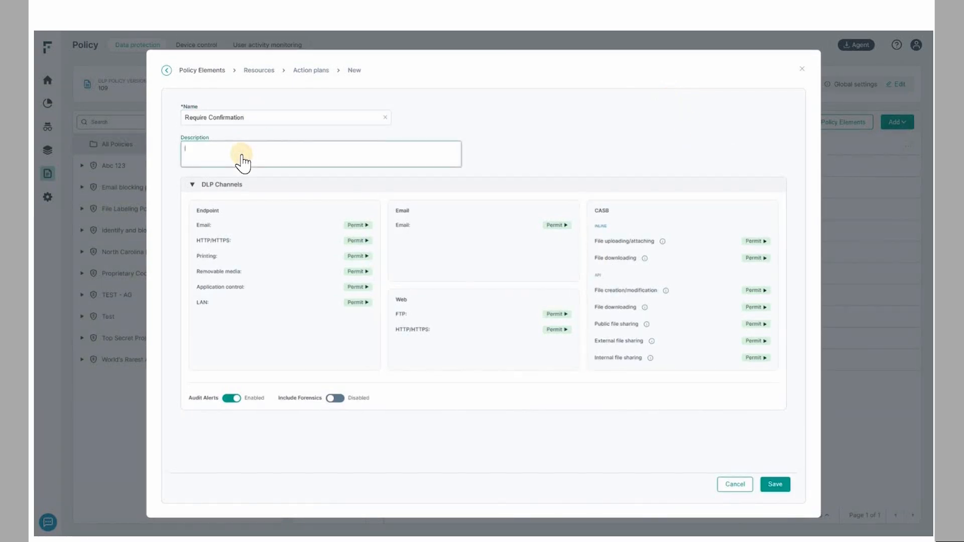
type("Action plan to force user to justify why they should move the data.")
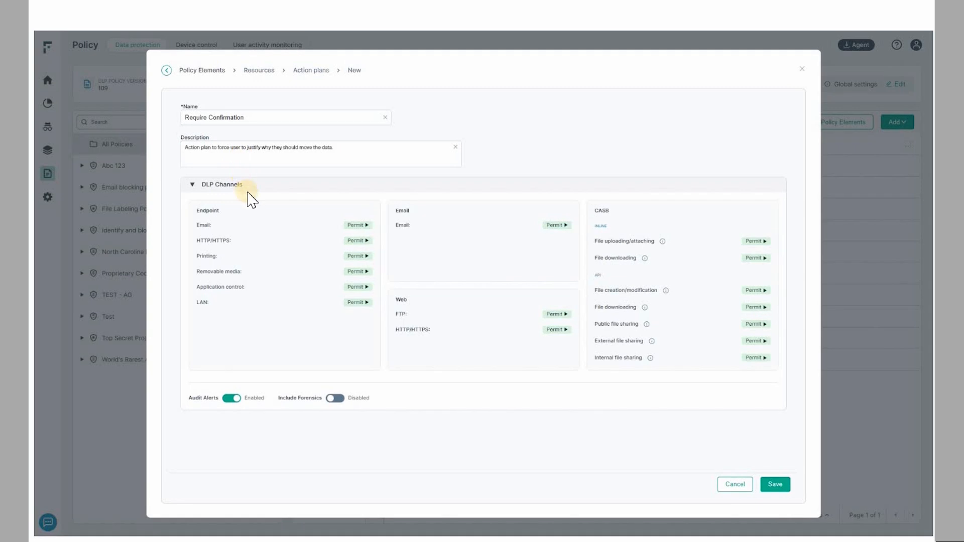
Set all Endpoint DLP channels to Confirm, enable Include Forensics, and save the action plan.
left_click(370, 225)
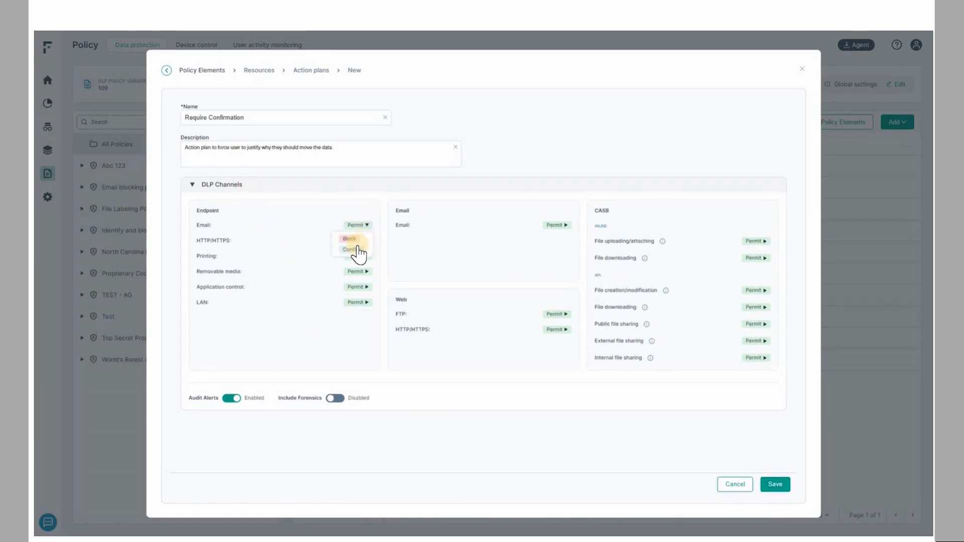
left_click(353, 250)
left_click(356, 240)
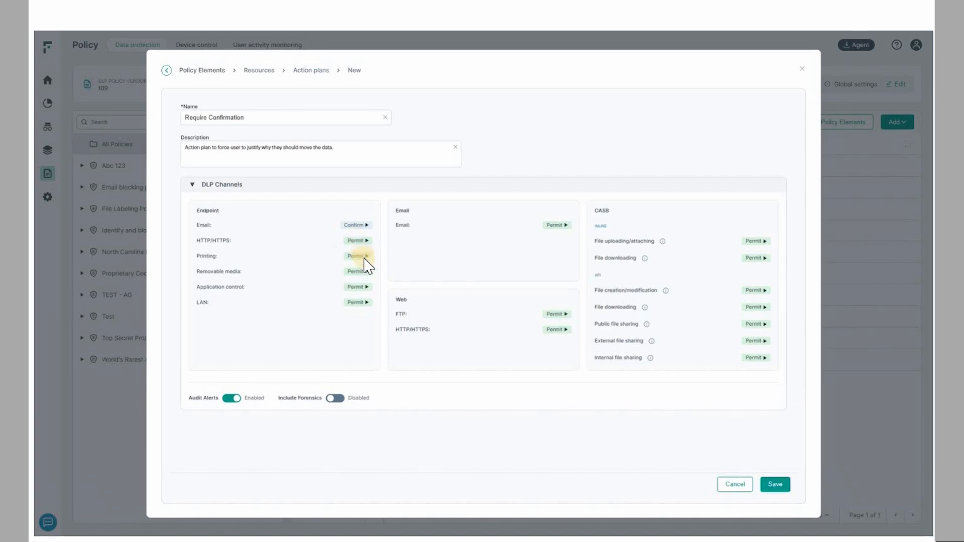
left_click(352, 265)
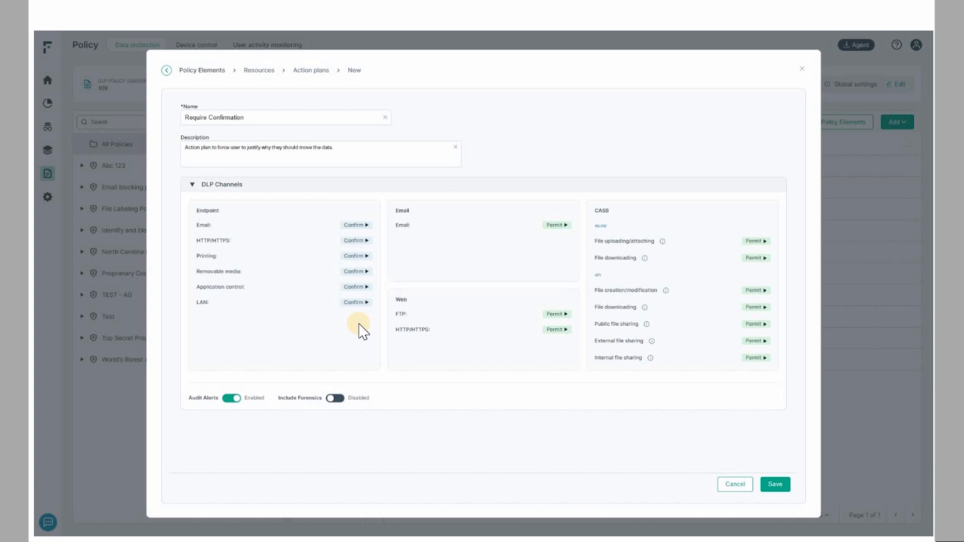
left_click(336, 399)
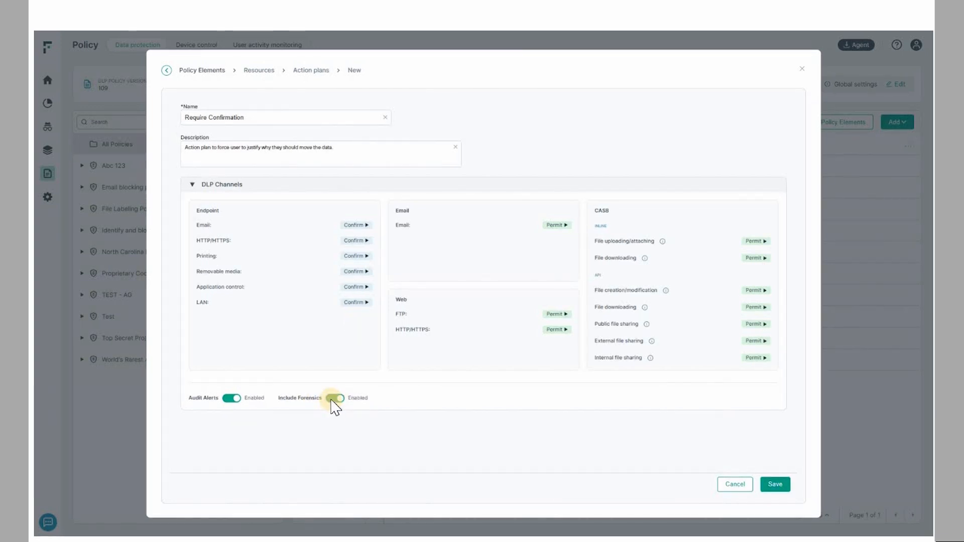
left_click(774, 485)
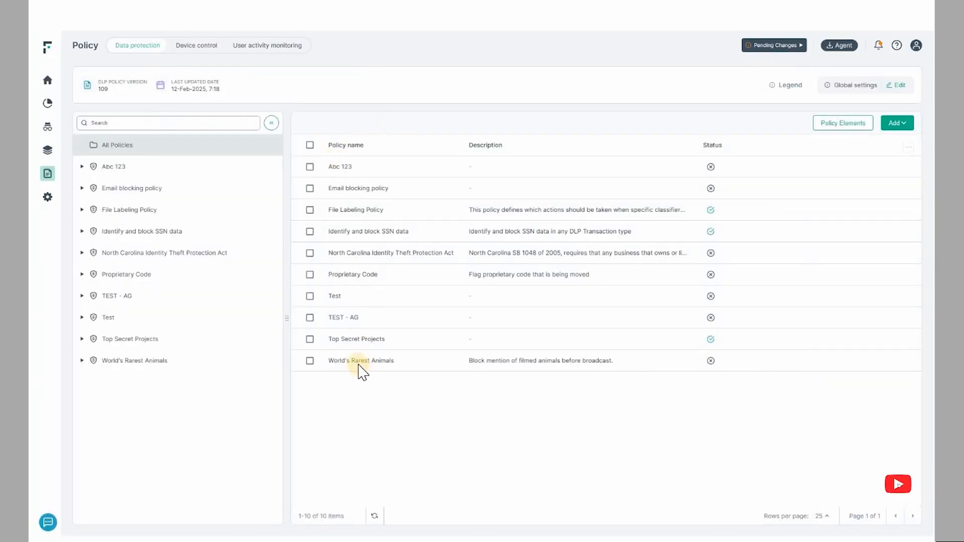
In the File Labeling Policy's Top Secret rule, set the Top Secret Label classifier to count only unique matches.
left_click(343, 213)
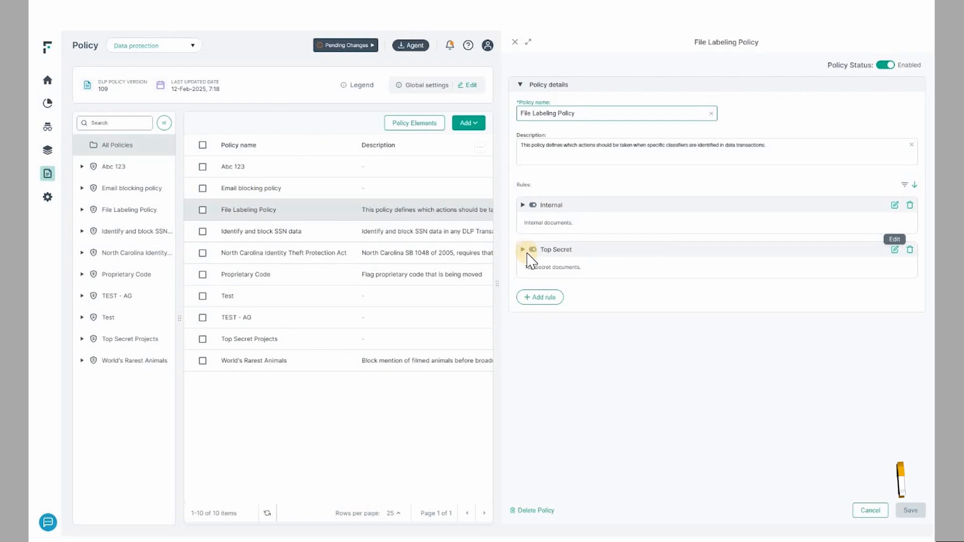
left_click(894, 249)
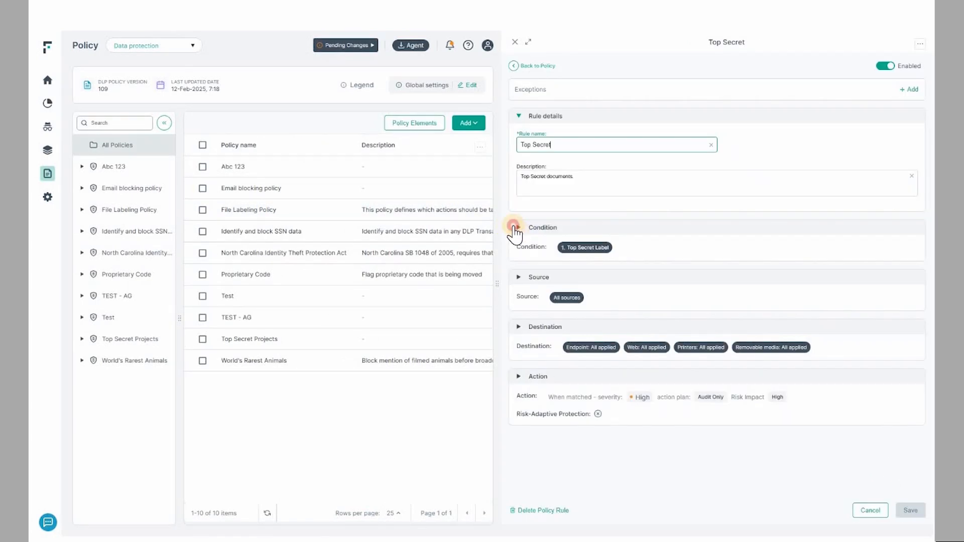
left_click(514, 229)
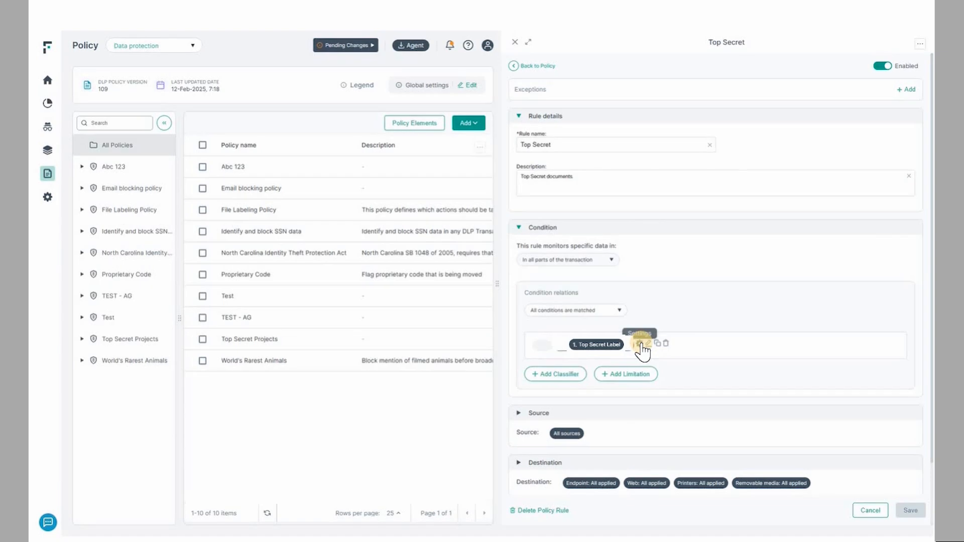
left_click(639, 344)
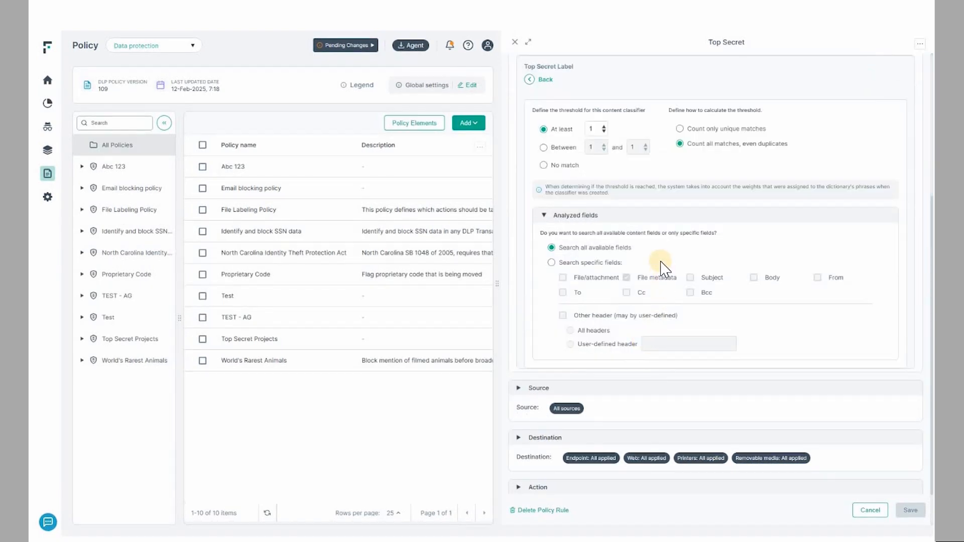
left_click(692, 129)
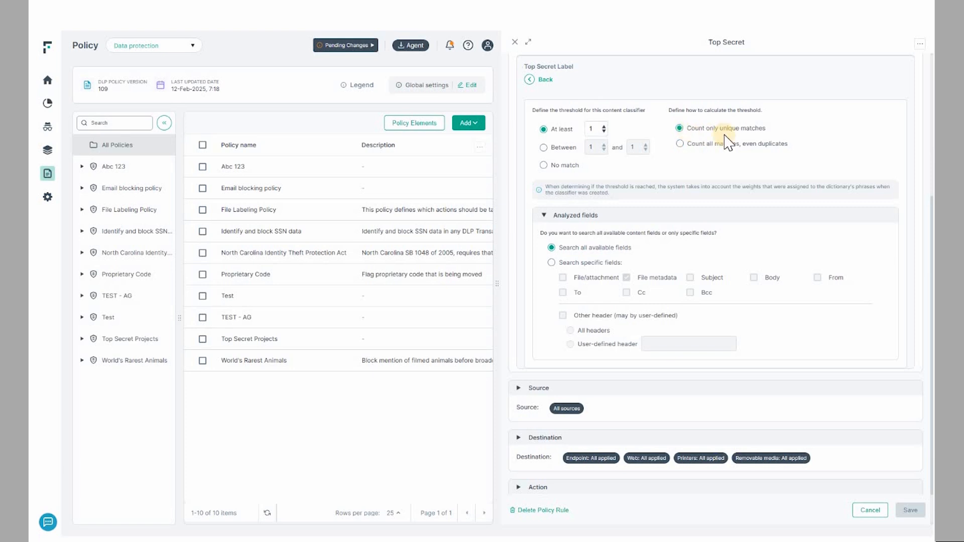
Set the rule's action to accumulate matches before creating an alert, counting all matches.
left_click(522, 488)
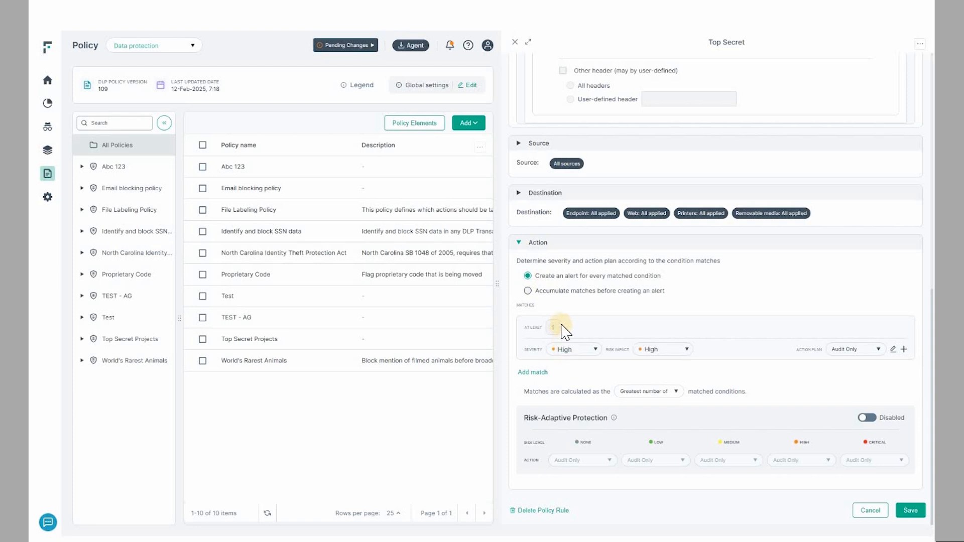
left_click(527, 291)
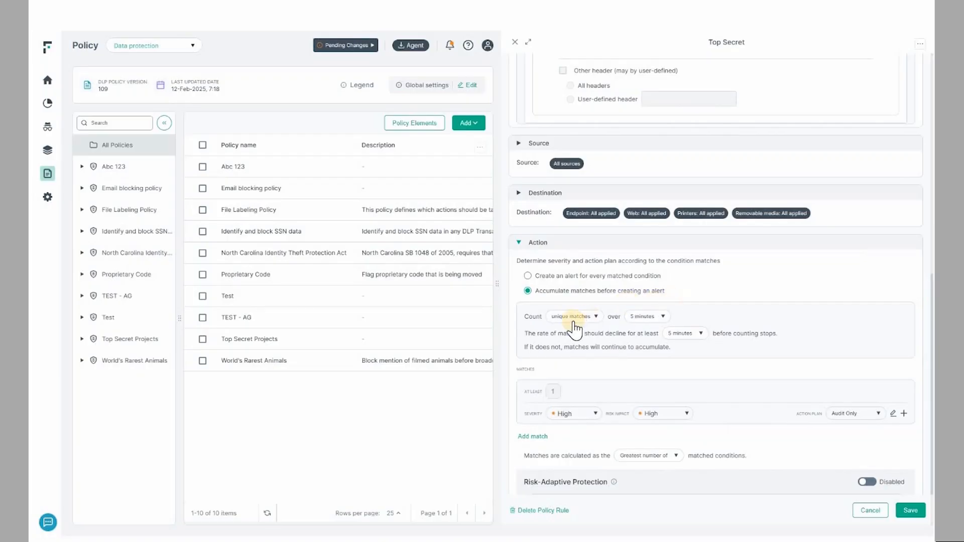
left_click(593, 318)
left_click(620, 336)
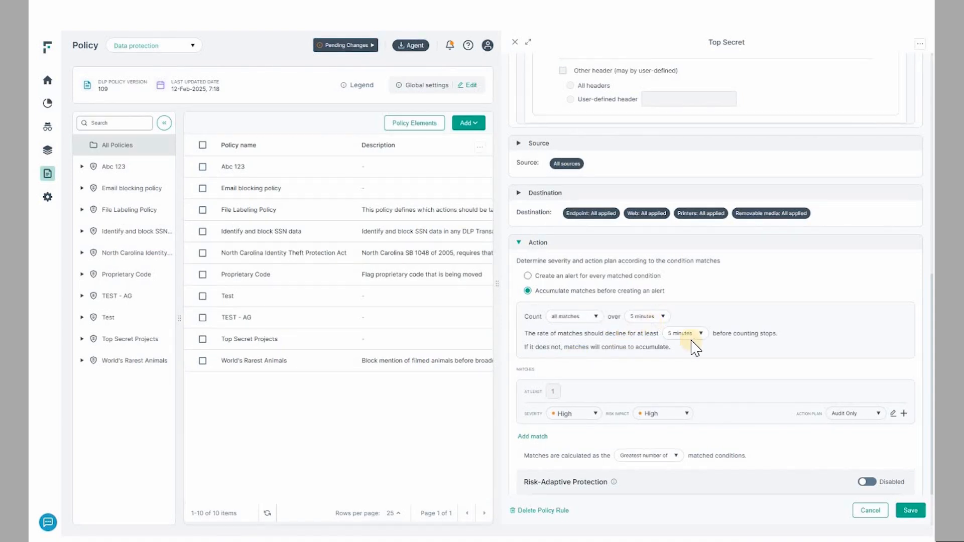
Give the first match threshold Low severity, Low risk impact and the Require Confirmation action plan.
left_click(597, 413)
left_click(574, 385)
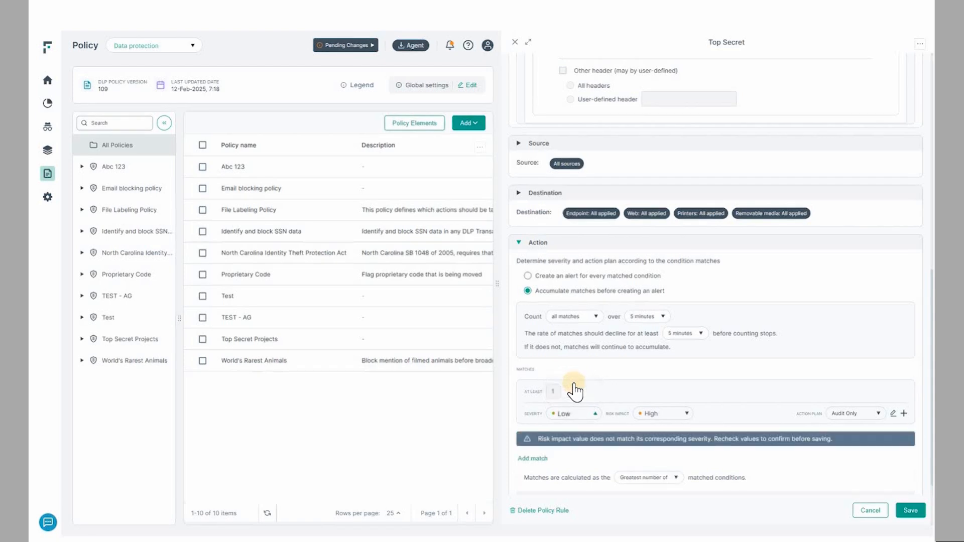
left_click(687, 413)
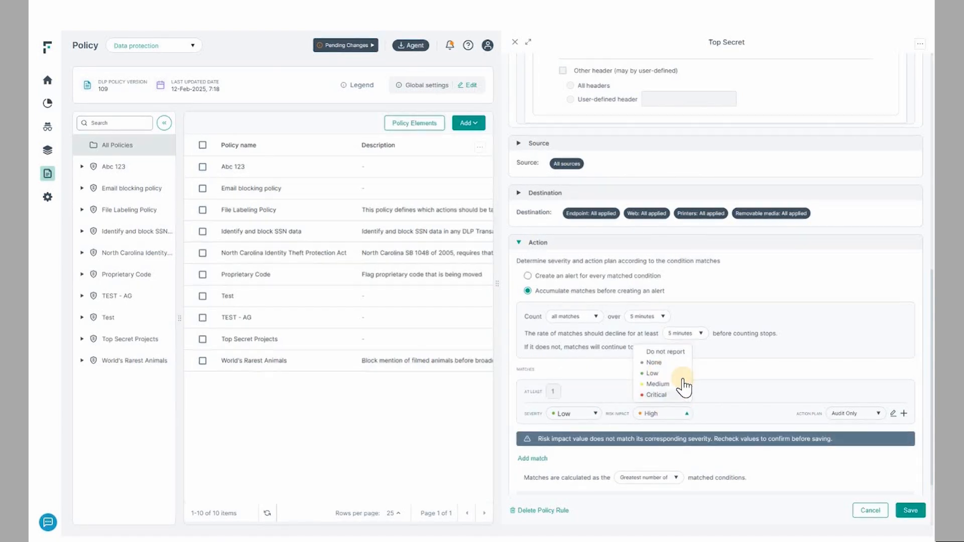
left_click(658, 373)
left_click(876, 414)
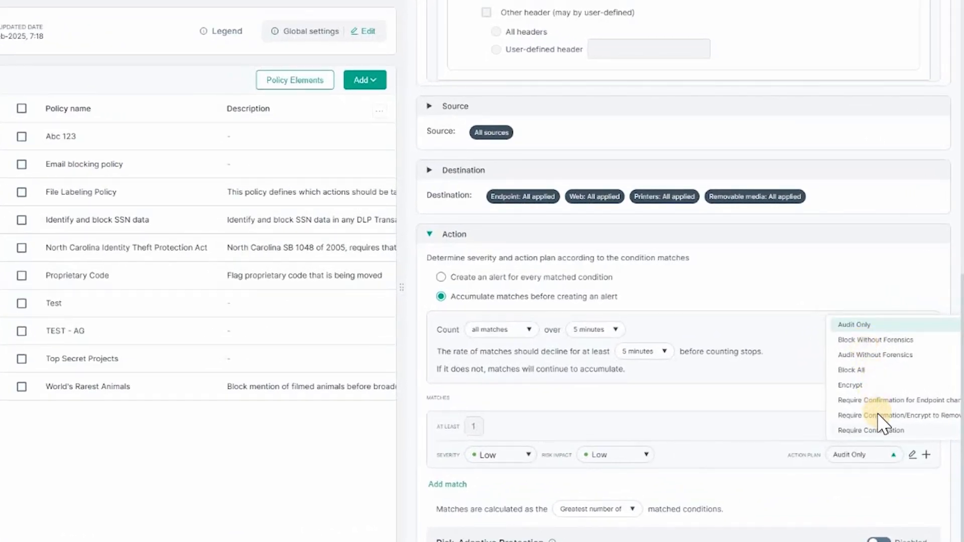
left_click(876, 430)
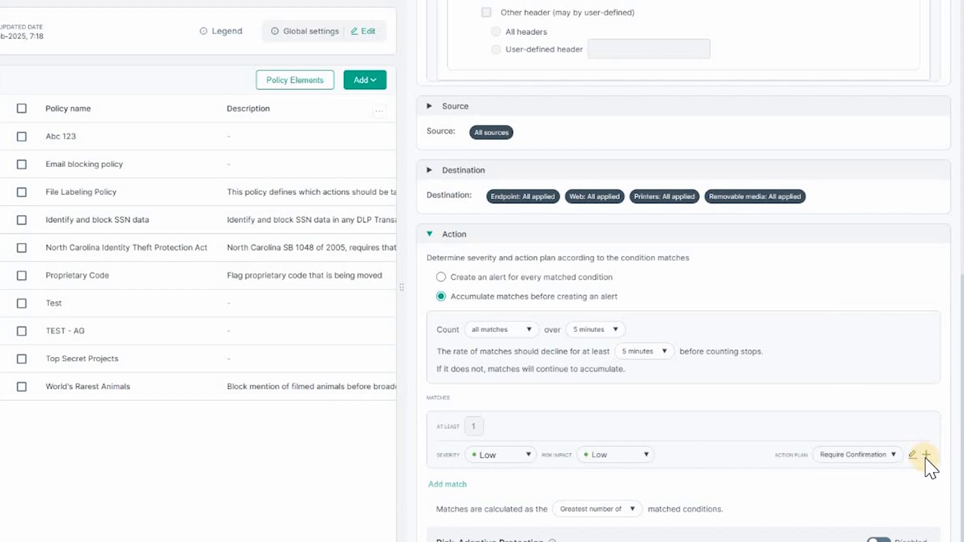
Add a match threshold of at least 3 with High severity, High risk impact and the Block All action plan, and save the rule.
left_click(448, 484)
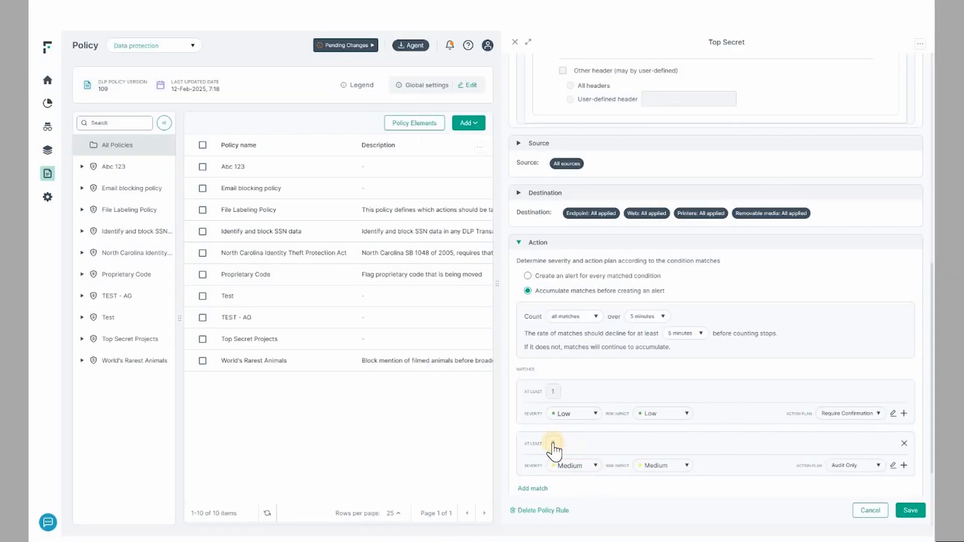
left_click(553, 443)
type("3")
left_click(595, 466)
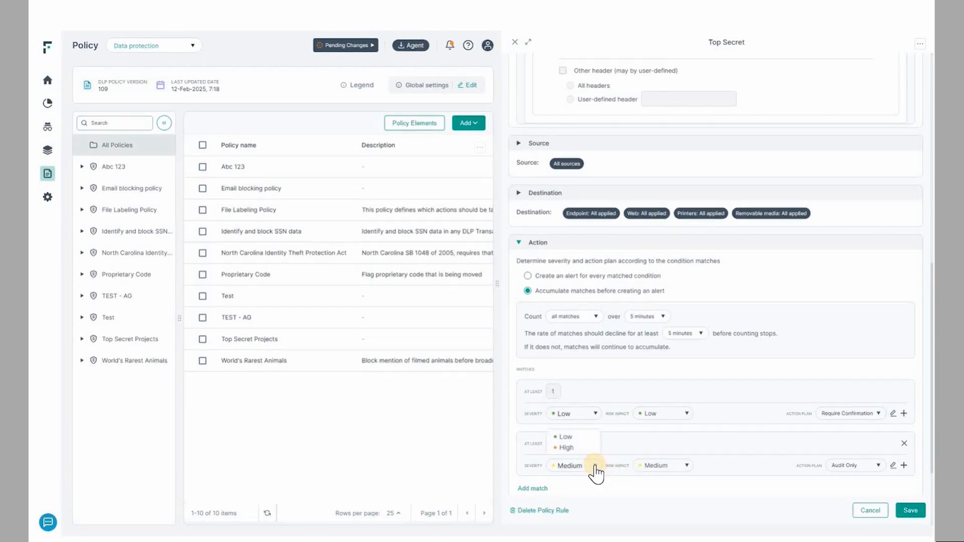
left_click(567, 448)
scroll(663, 477, "down", 3)
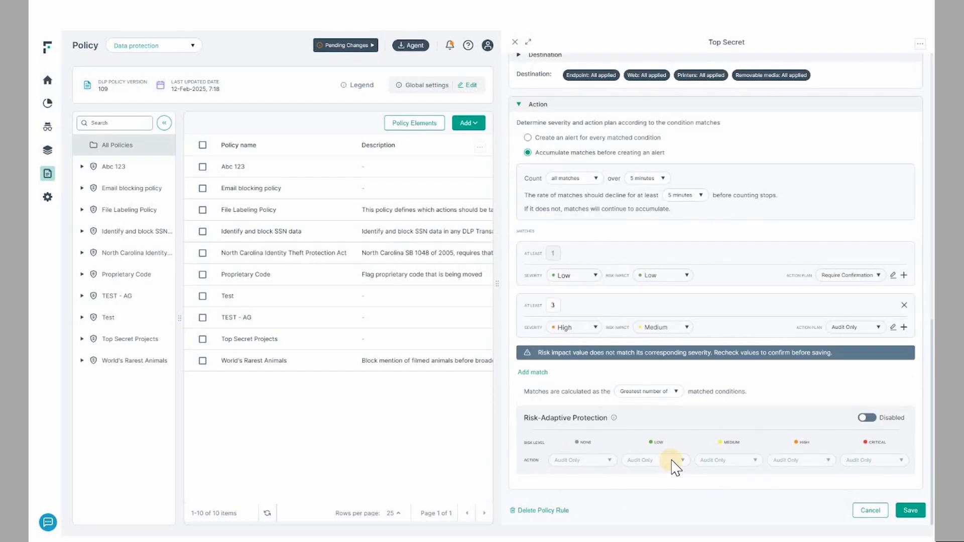
left_click(655, 329)
left_click(656, 300)
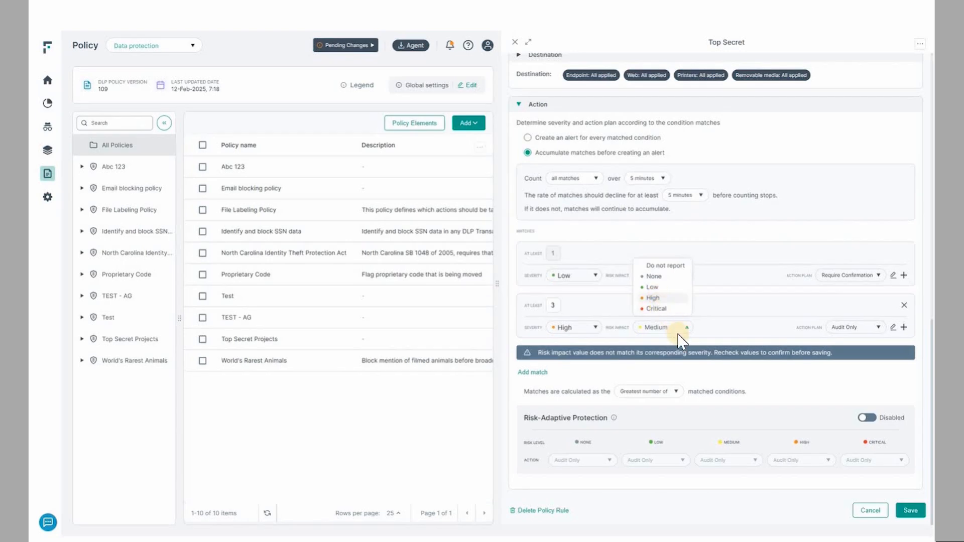
left_click(877, 348)
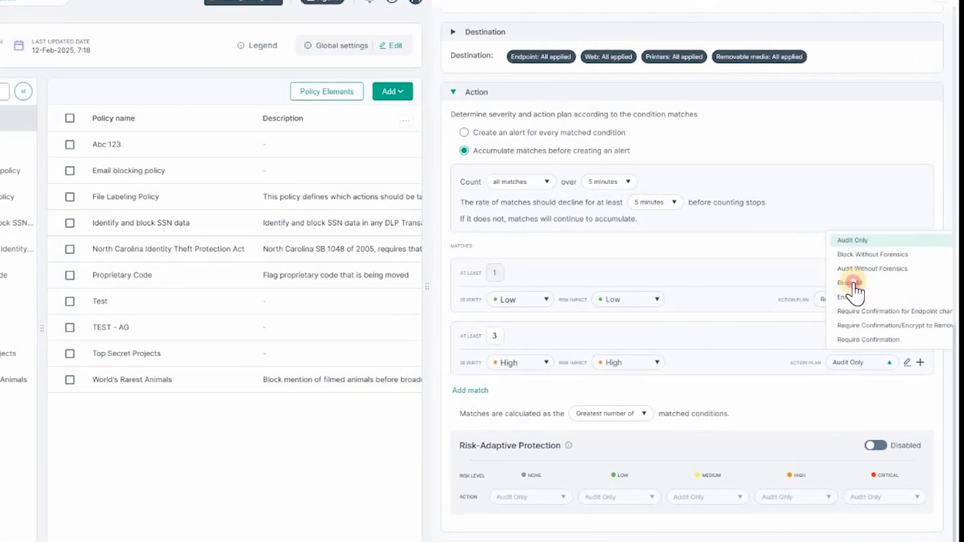
left_click(848, 282)
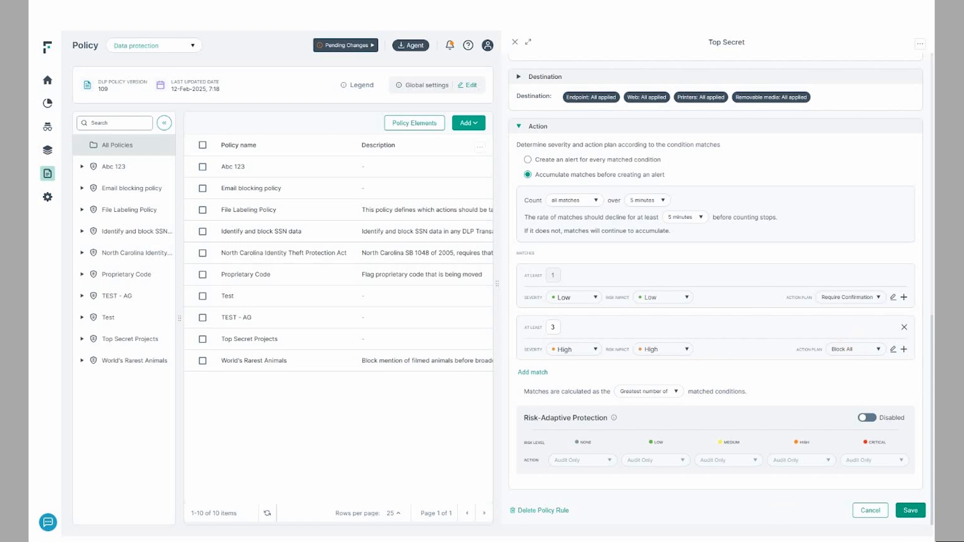
left_click(908, 512)
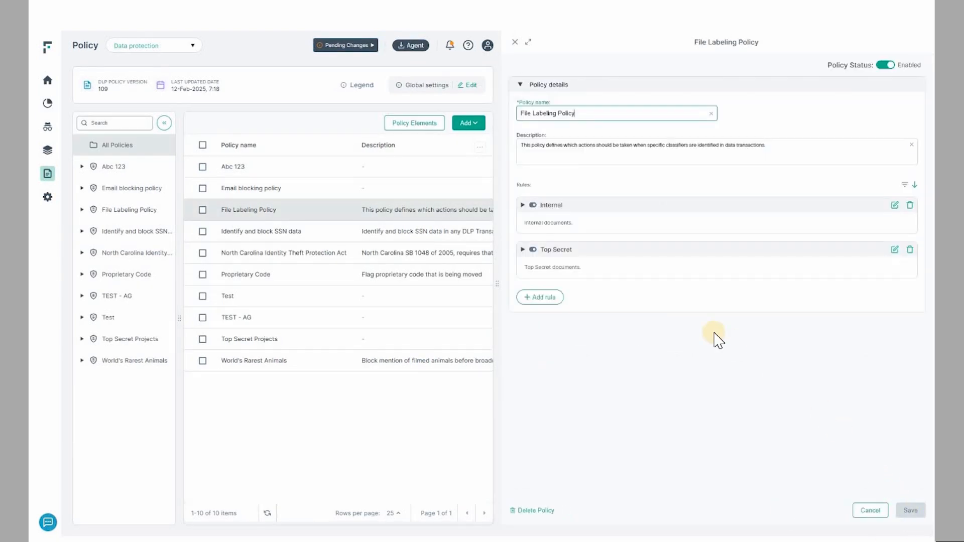
Close the File Labeling Policy details and apply the pending policy changes.
left_click(515, 43)
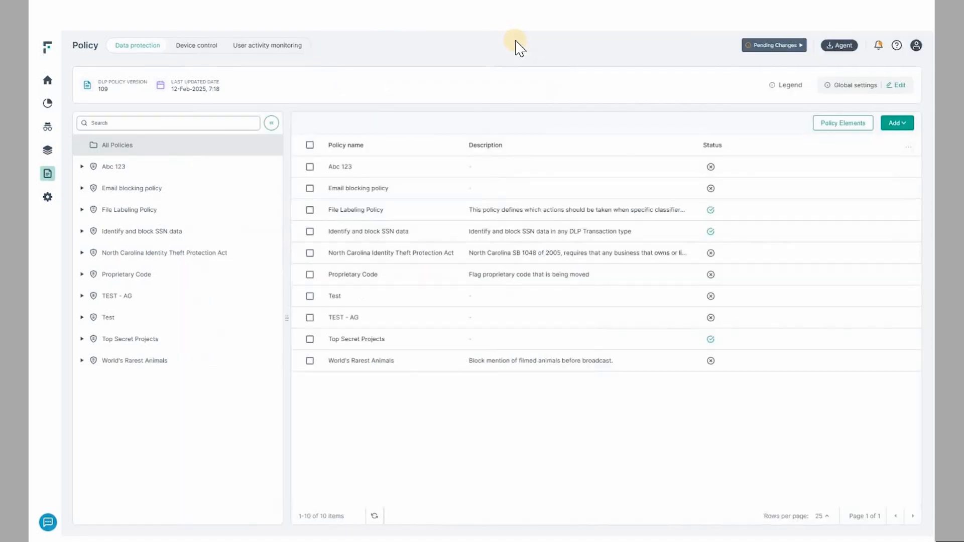
left_click(756, 55)
left_click(768, 139)
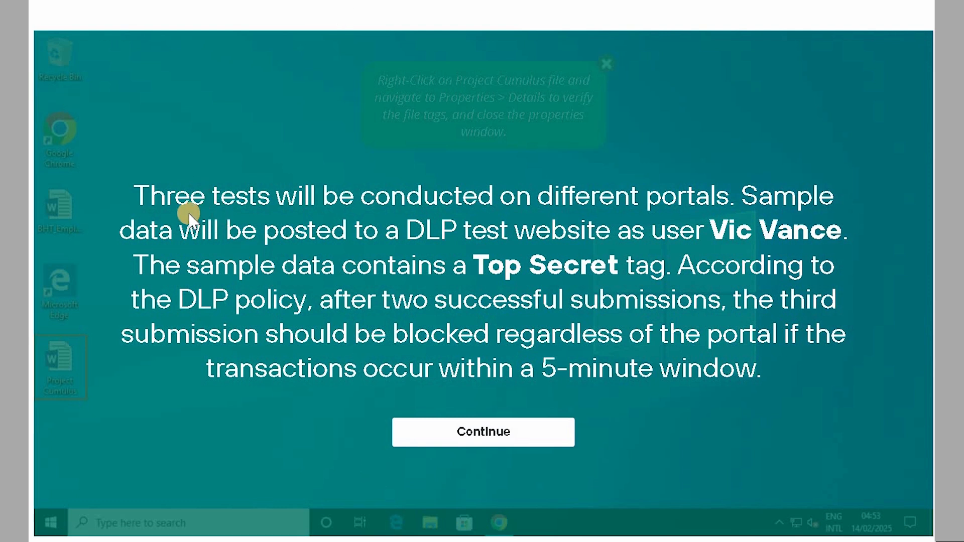
Check the tags in the detailed properties of the Project Cumulus file on the desktop, and close its properties.
left_click(506, 435)
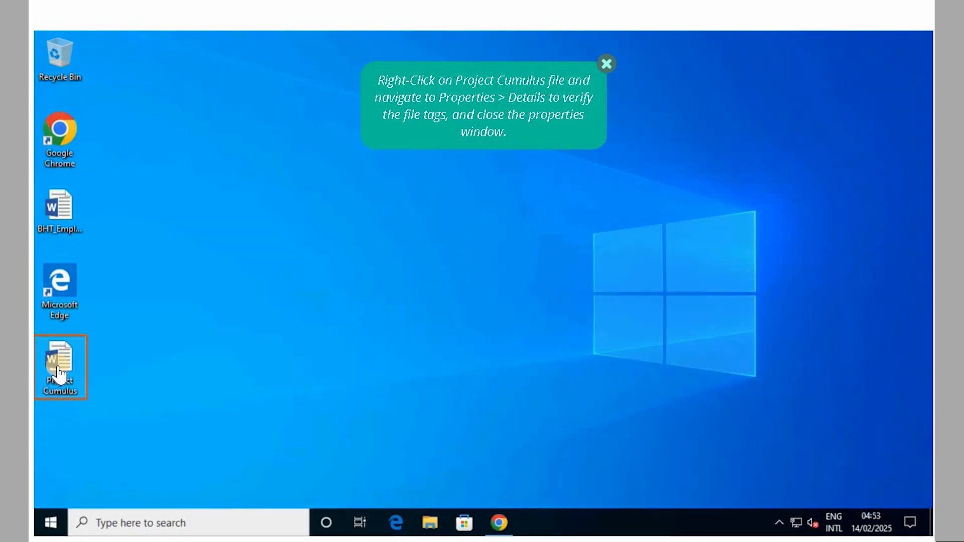
right_click(60, 374)
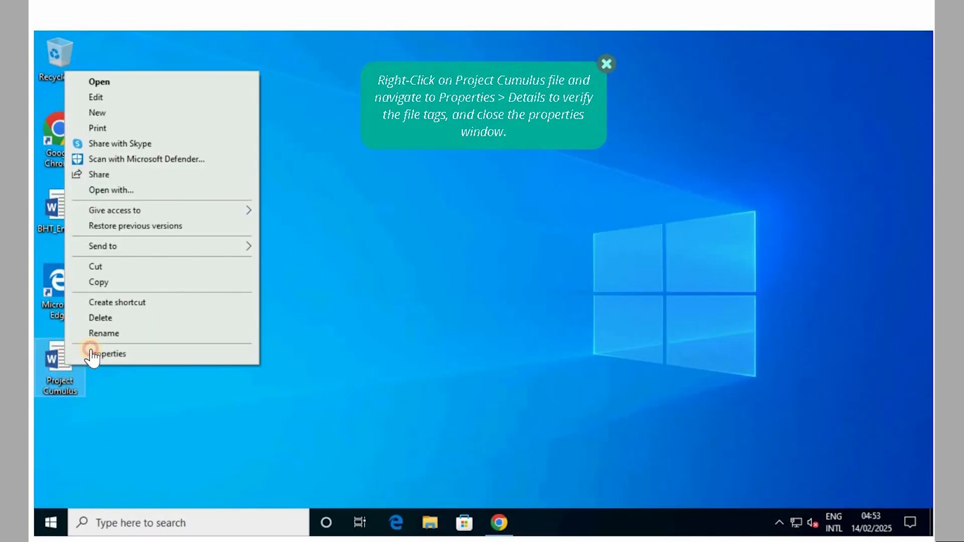
left_click(92, 354)
left_click(111, 258)
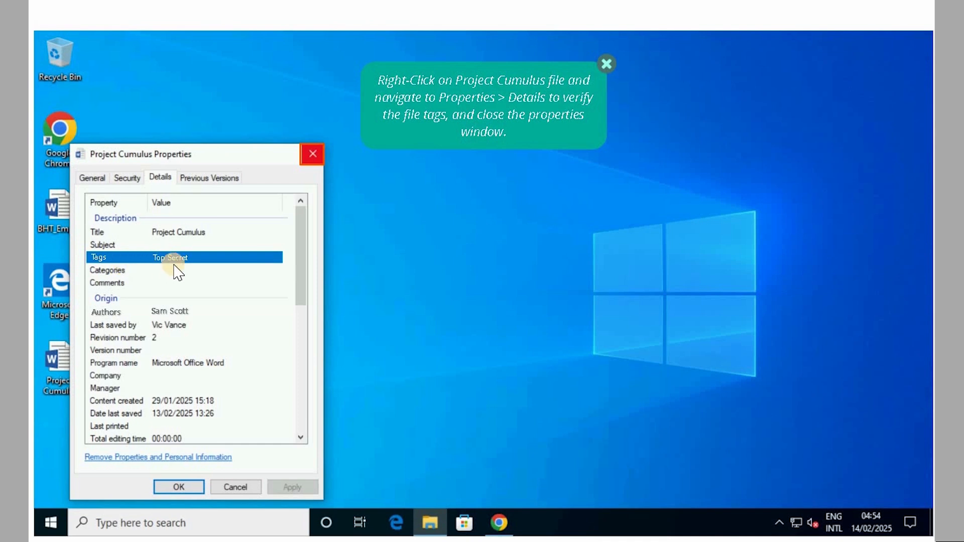
left_click(236, 487)
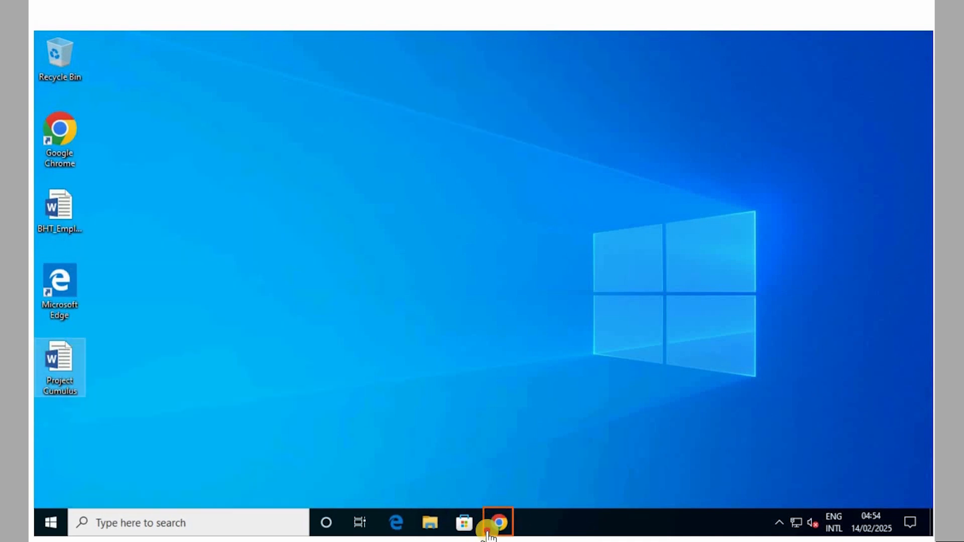
Switch to Chrome, choose the desktop file Project Cumulus for upload on dlpprobe.com, and select the justification reason Approved by my manager.
left_click(491, 527)
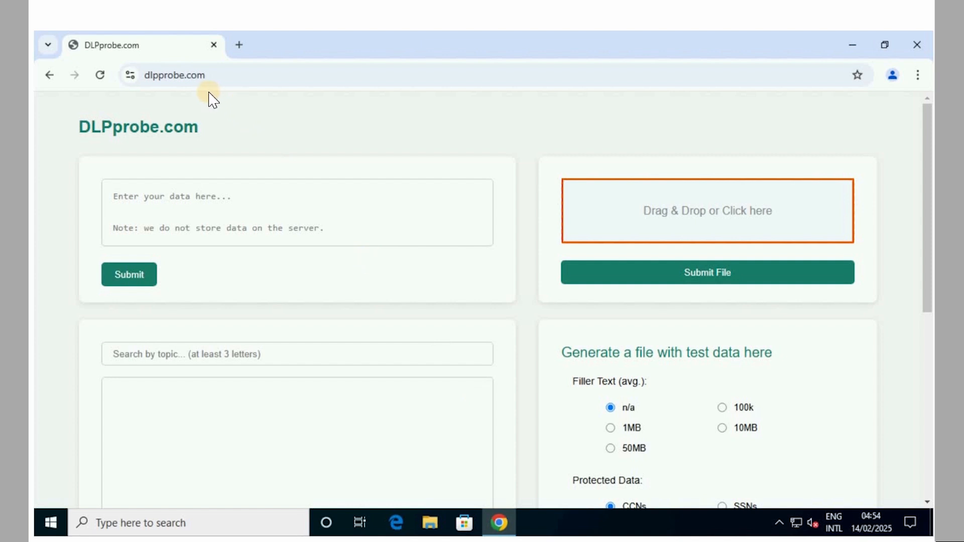
left_click(655, 214)
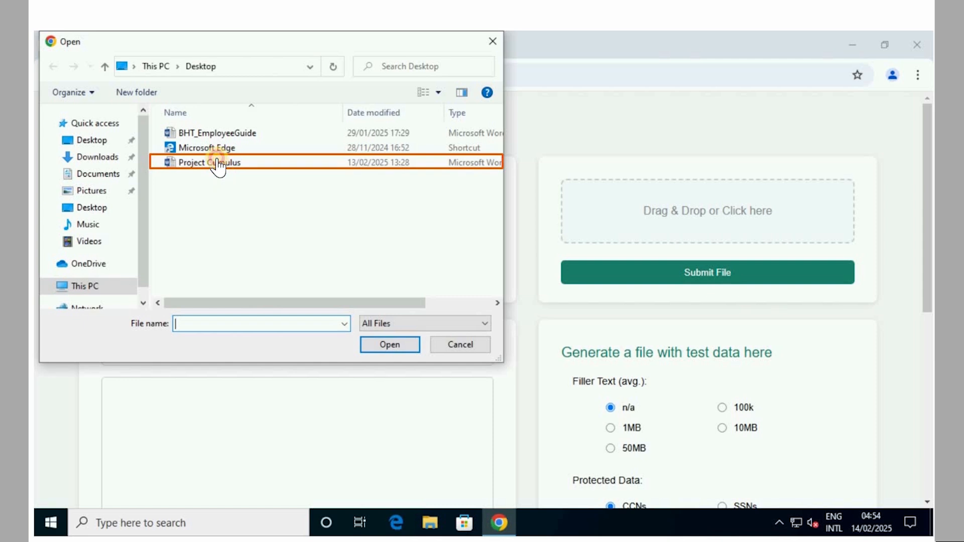
left_click(219, 165)
left_click(396, 345)
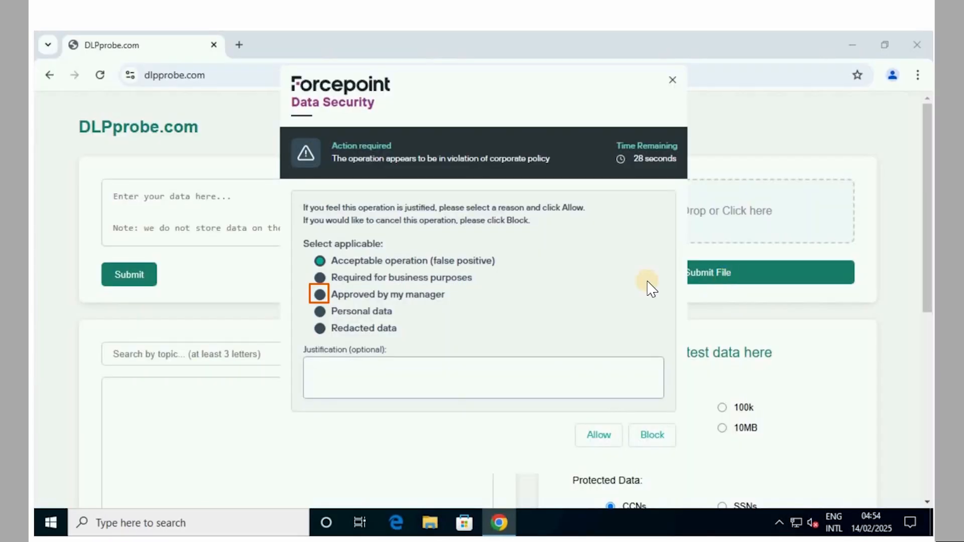
left_click(335, 304)
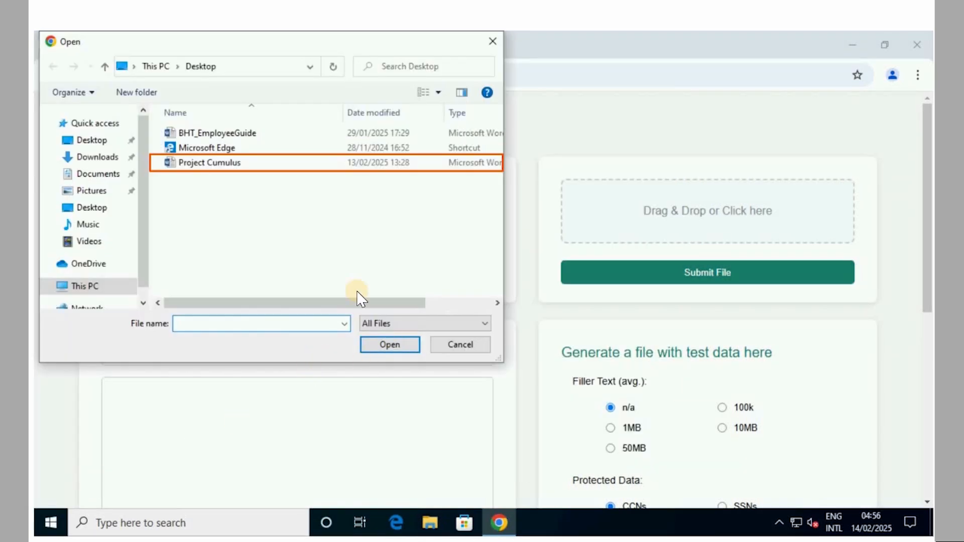
Choose Project Cumulus again from the desktop and submit the file on dlpprobe.com as the second transfer test.
left_click(268, 165)
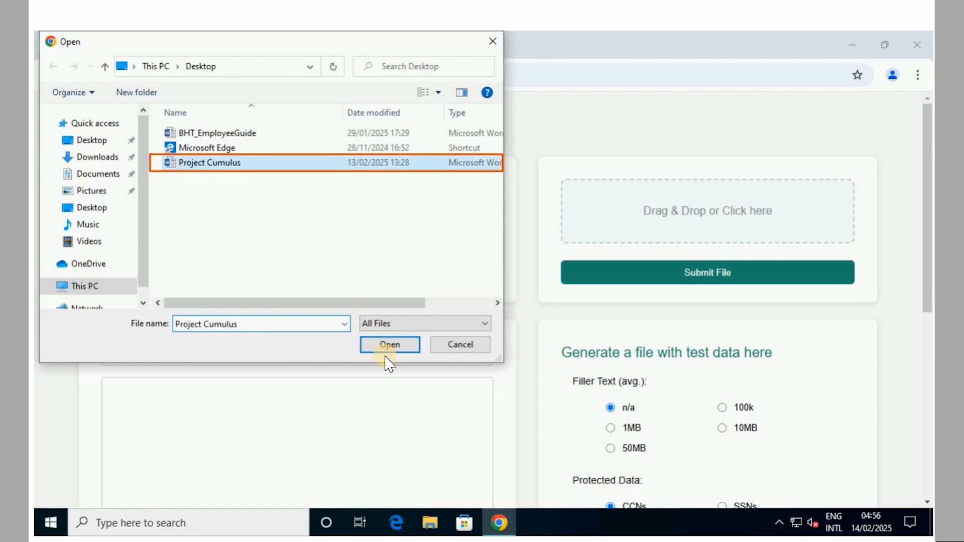
left_click(388, 345)
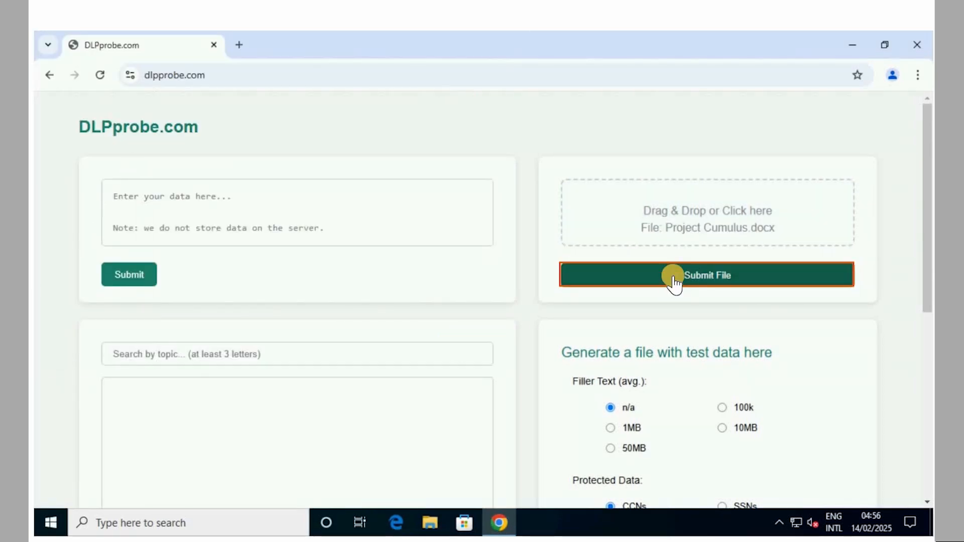
left_click(673, 274)
Go to the HTTPS Post page of dlptest.com and choose Project Cumulus for upload as the third transfer test.
left_click(604, 115)
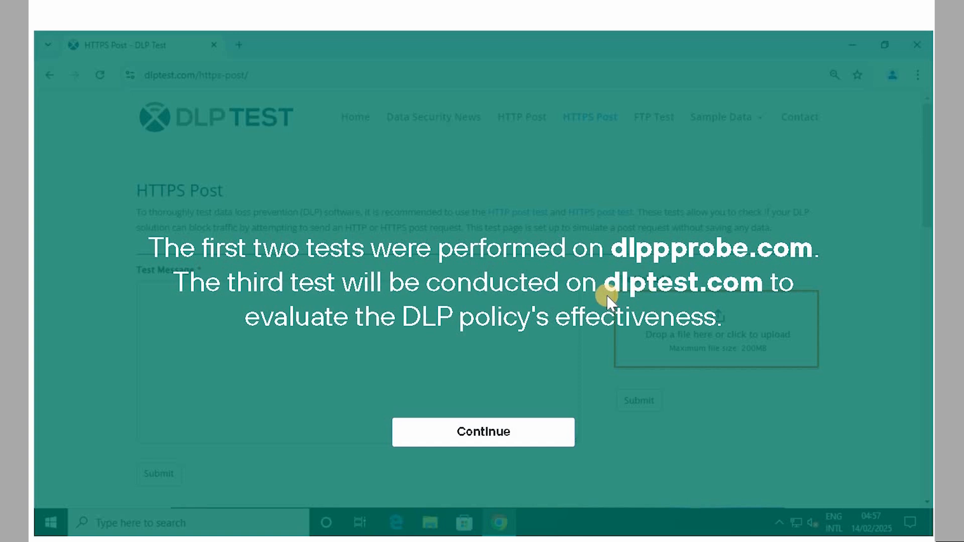
left_click(468, 437)
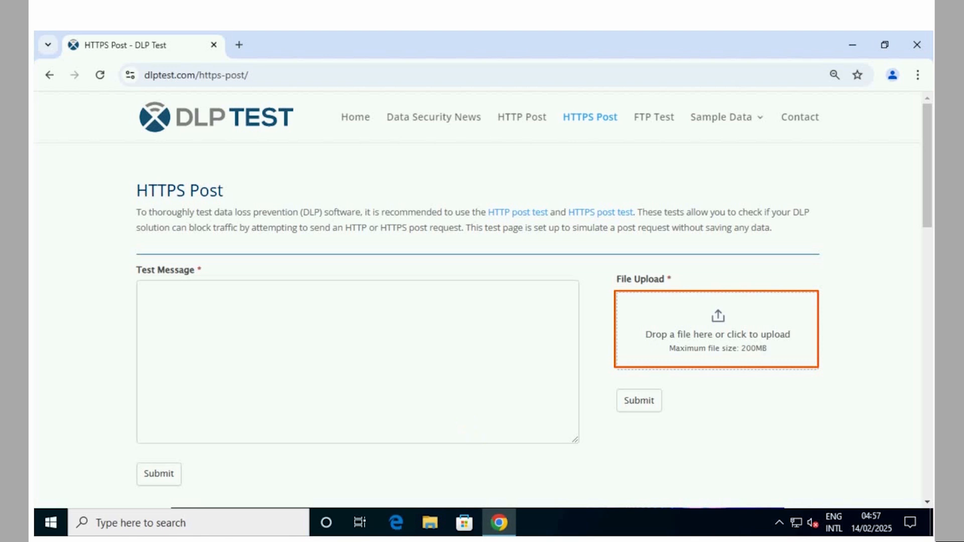
left_click(686, 347)
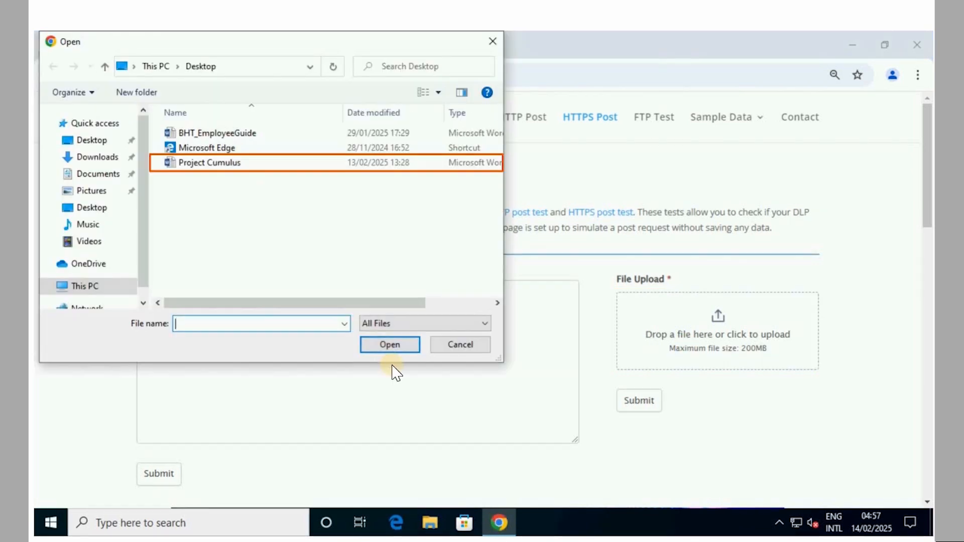
left_click(279, 165)
left_click(390, 345)
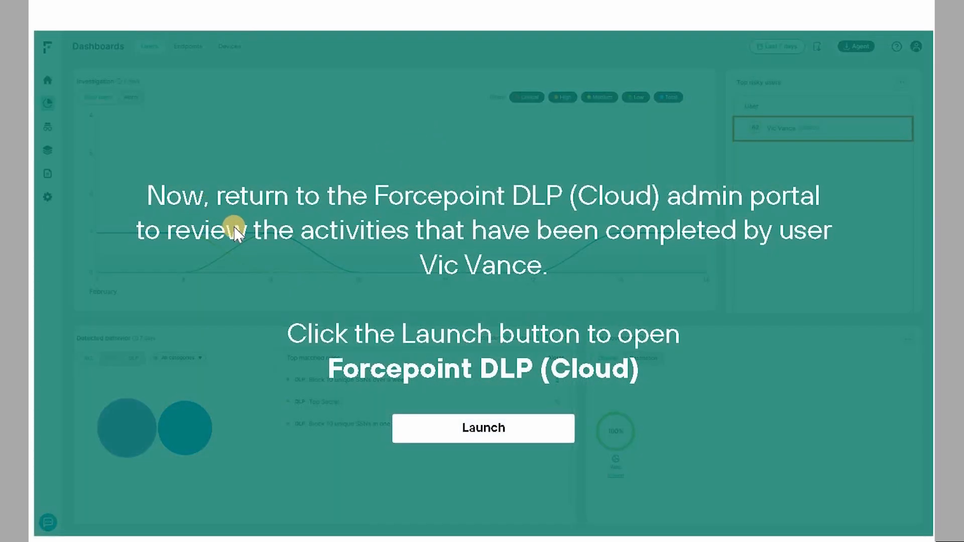
Switch to the Forcepoint DLP (Cloud) portal, open the top risky user's timeline and expand the grouped Top Secret alerts of 14-Feb-2025.
left_click(446, 429)
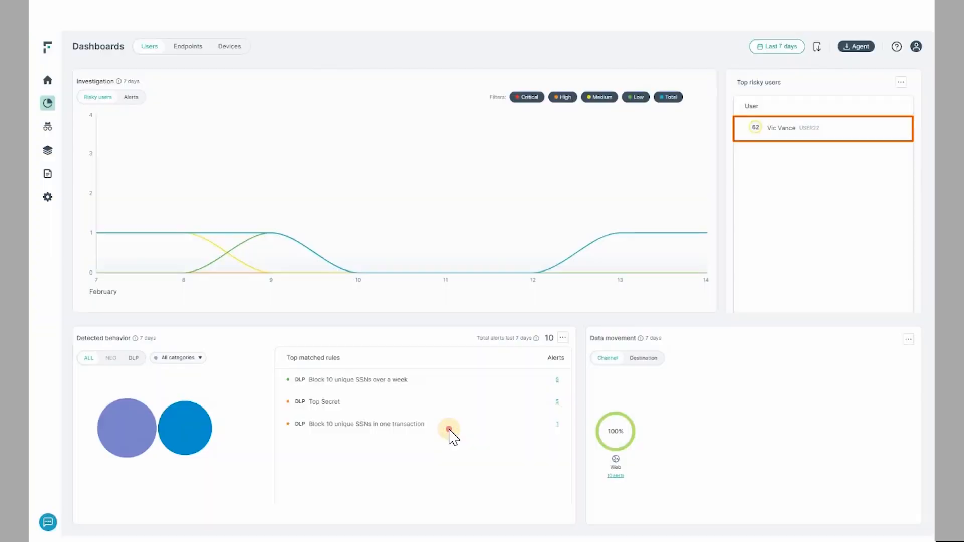
left_click(792, 140)
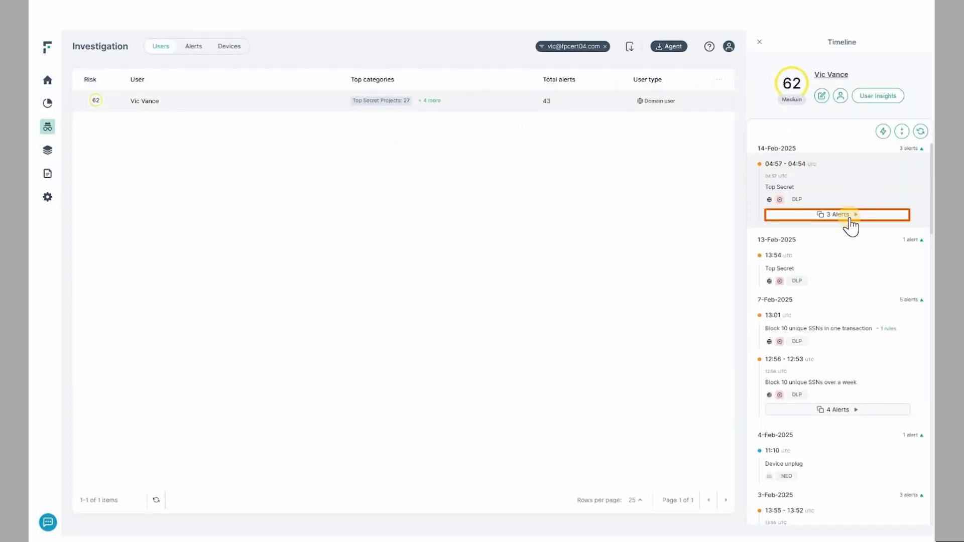
left_click(849, 221)
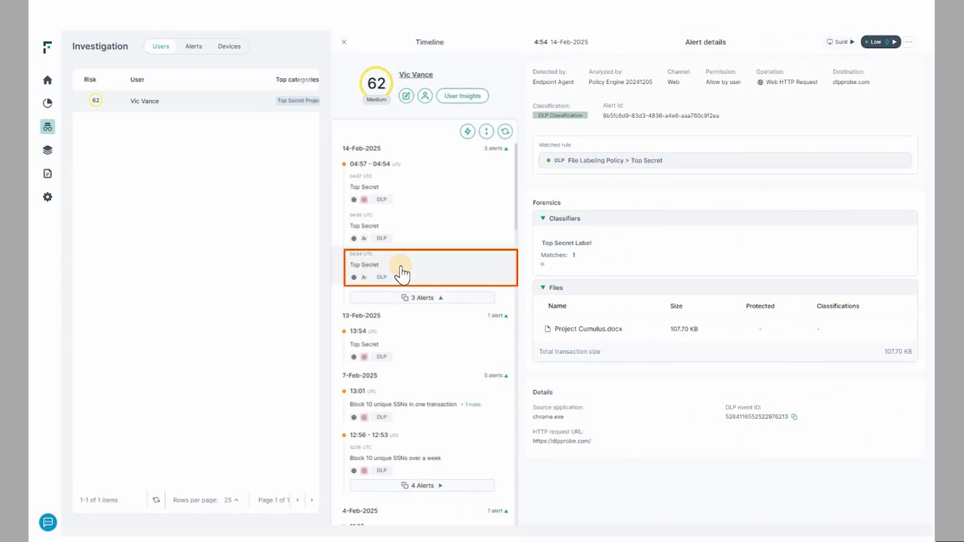
Examine the details of the 04:56 and 04:57 Top Secret alerts, and close the timeline.
left_click(421, 236)
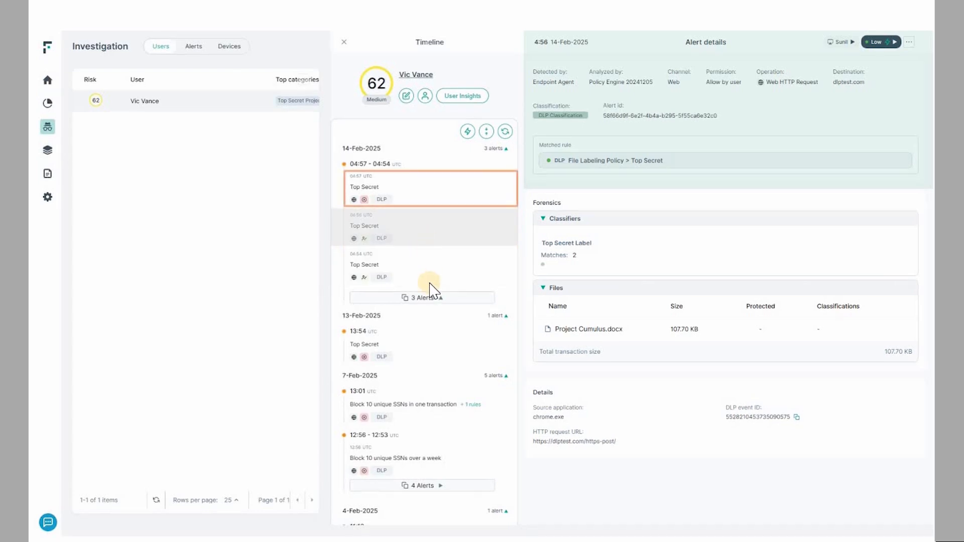
left_click(411, 196)
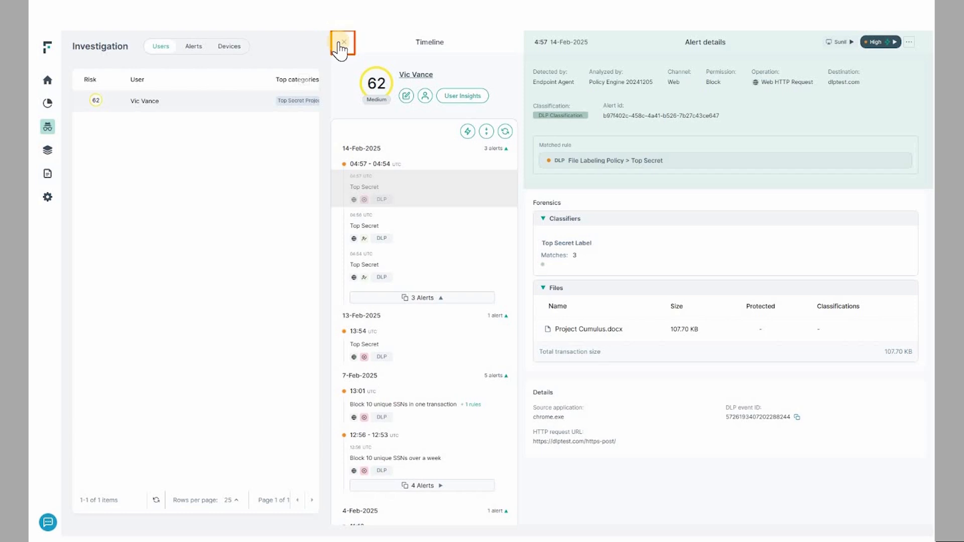
left_click(341, 45)
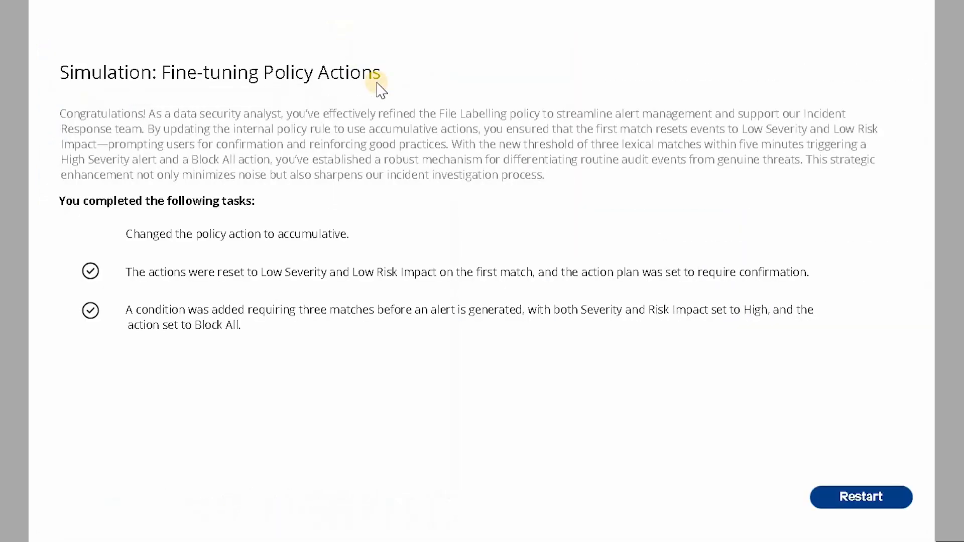